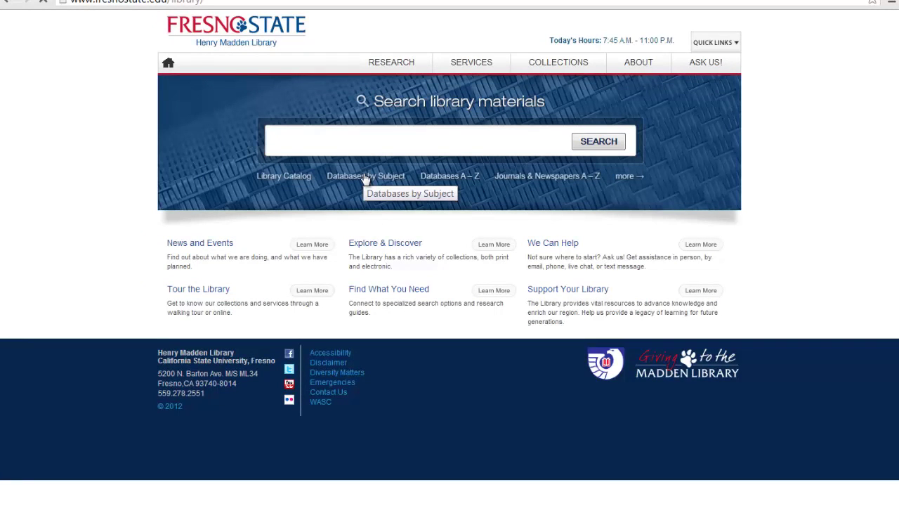
left_click(366, 179)
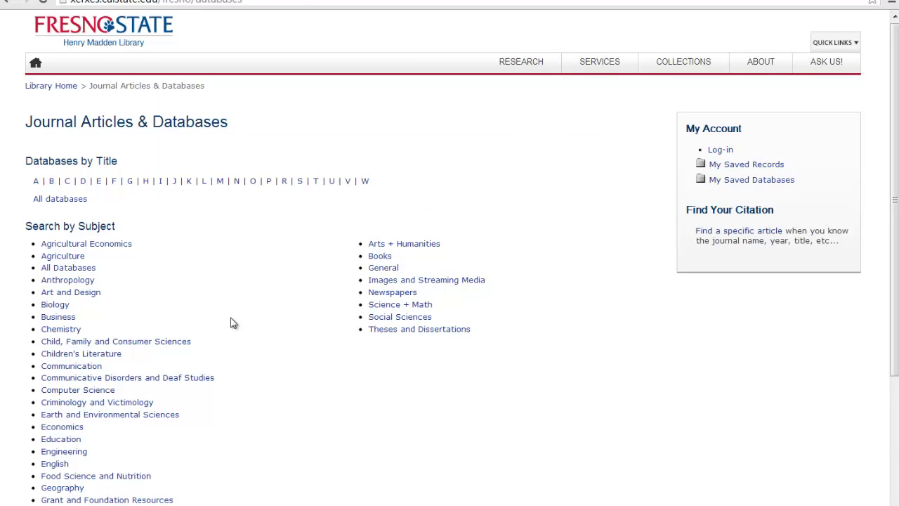
scroll(234, 322, "down", 1)
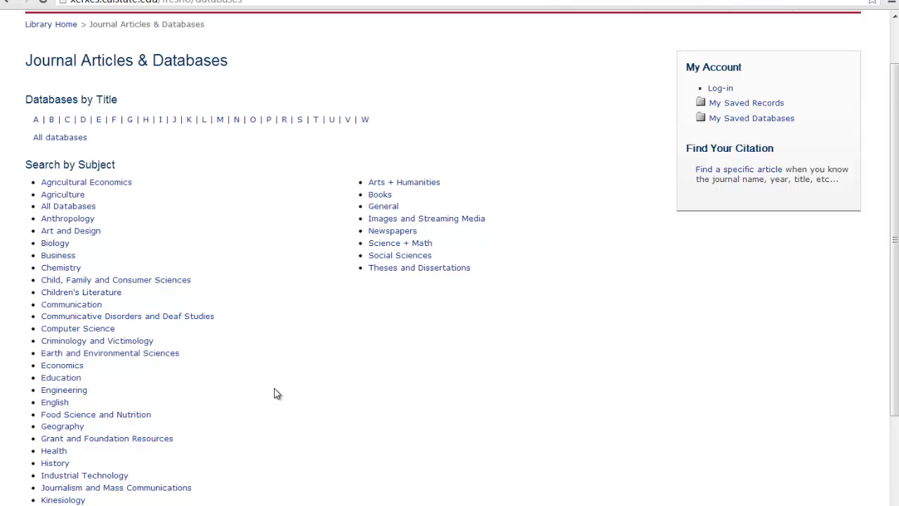
scroll(275, 393, "down", 1)
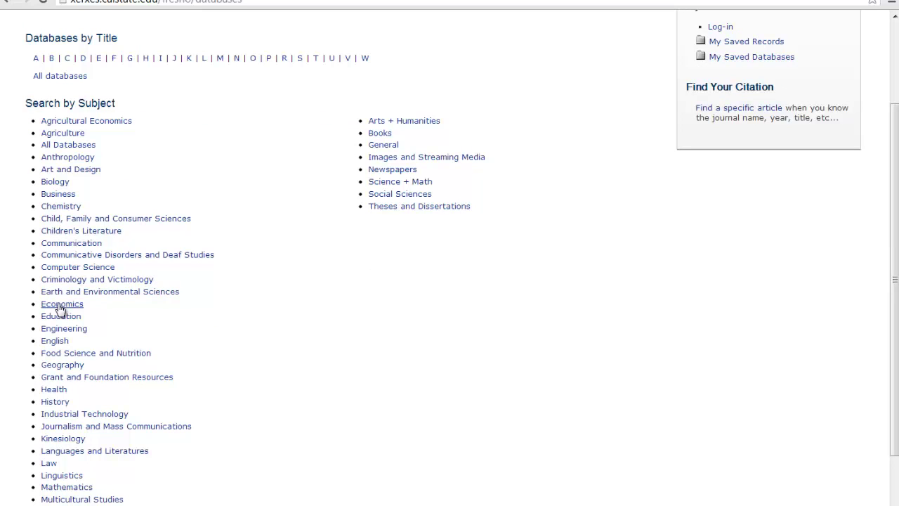
Open the Newspapers database list on the Fresno State Library website
left_click(395, 173)
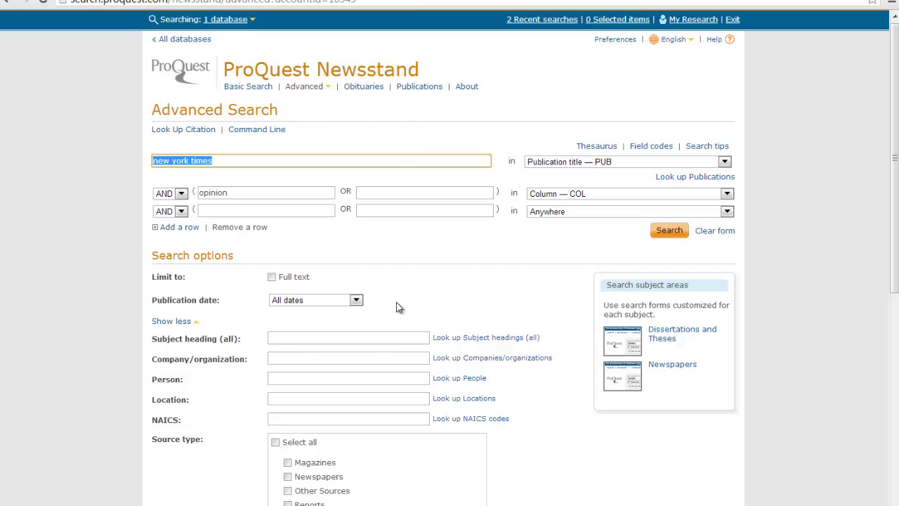
left_click(220, 161)
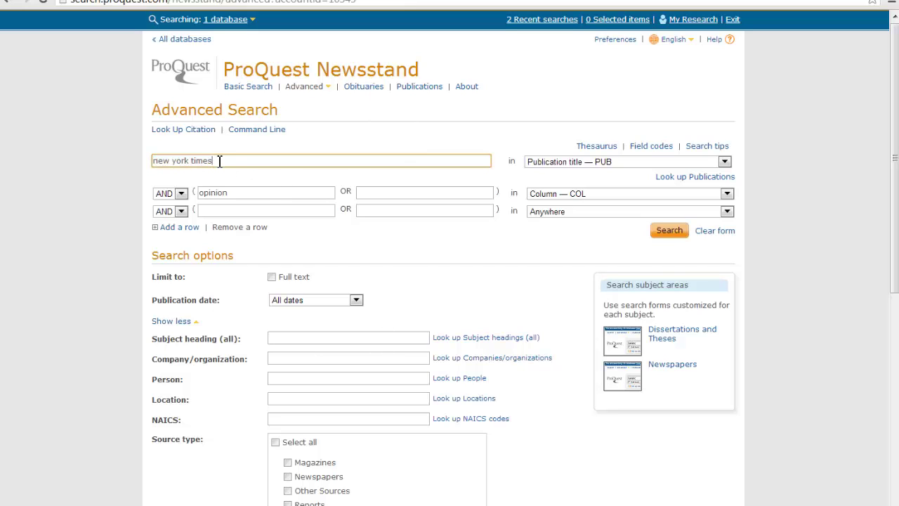
left_click(727, 163)
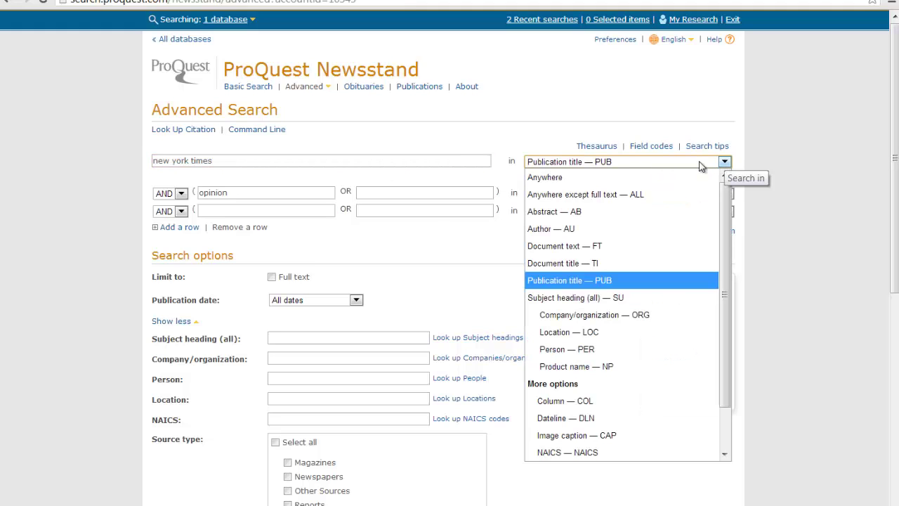
left_click(660, 281)
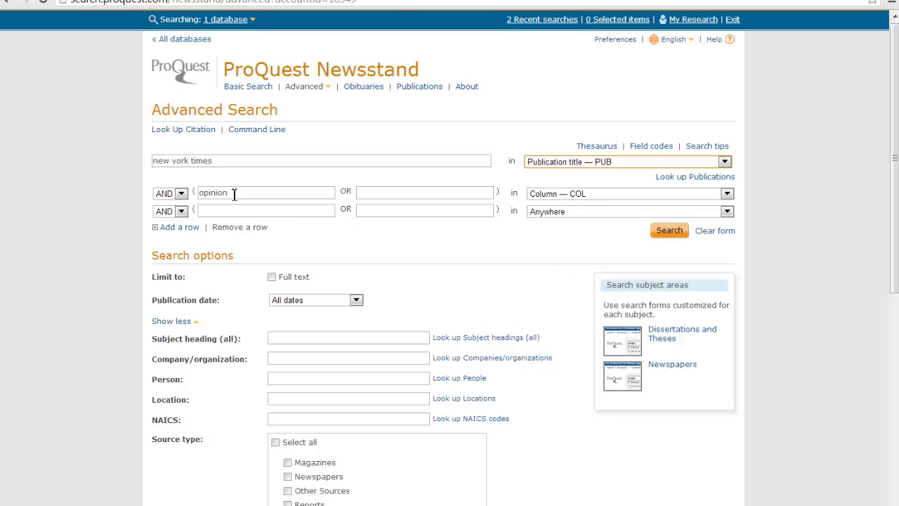
left_click_drag(235, 194, 192, 196)
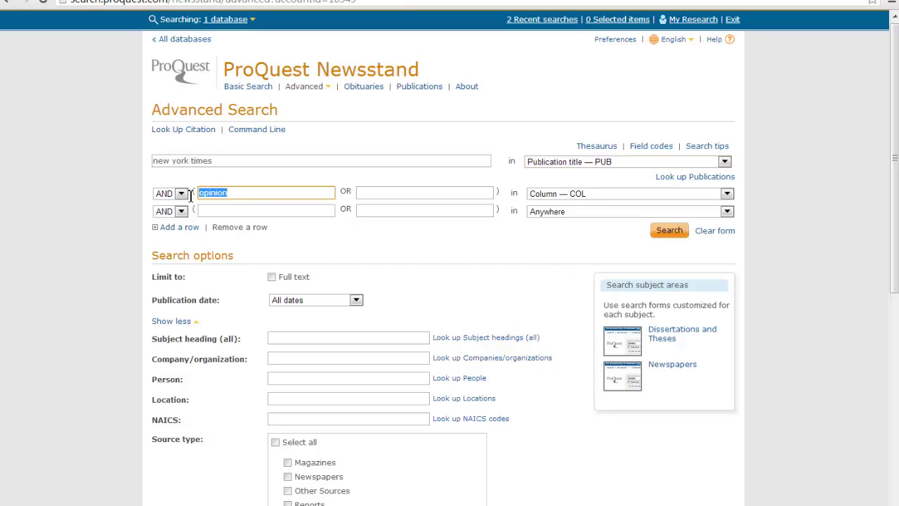
left_click(542, 247)
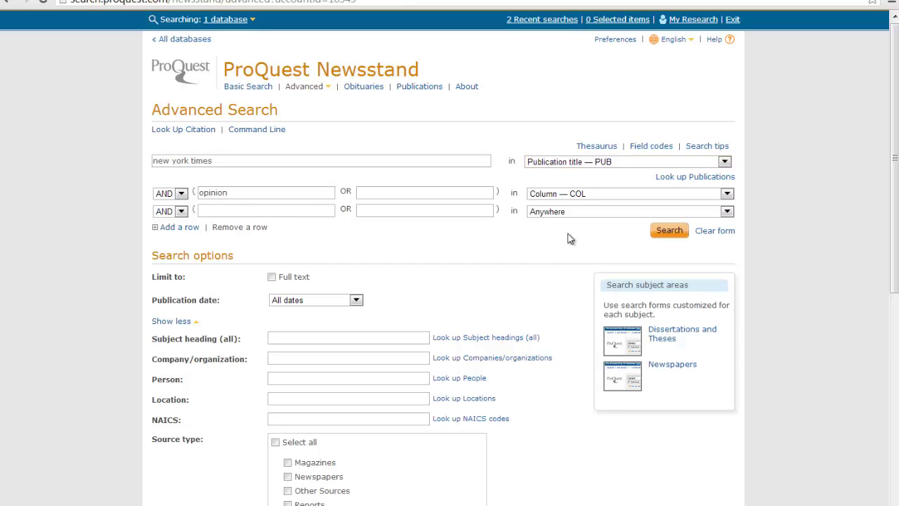
left_click(727, 194)
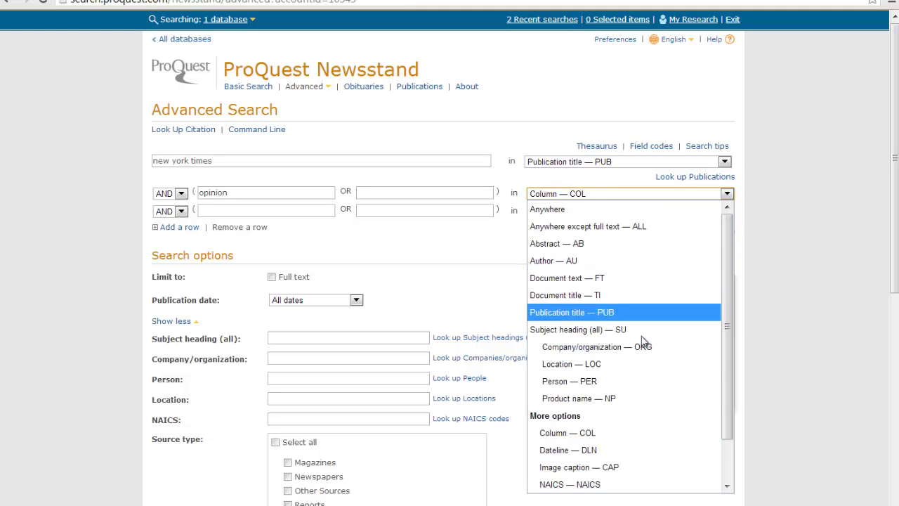
left_click(646, 438)
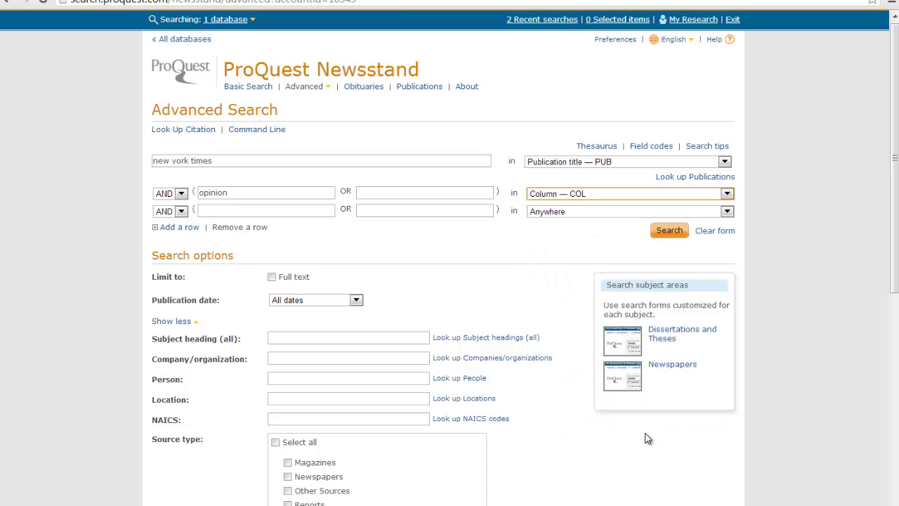
left_click(246, 195)
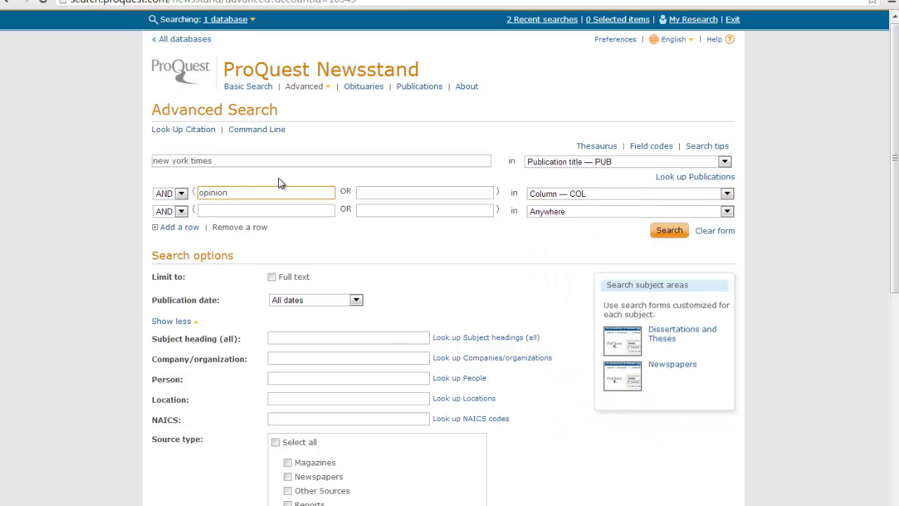
left_click(356, 301)
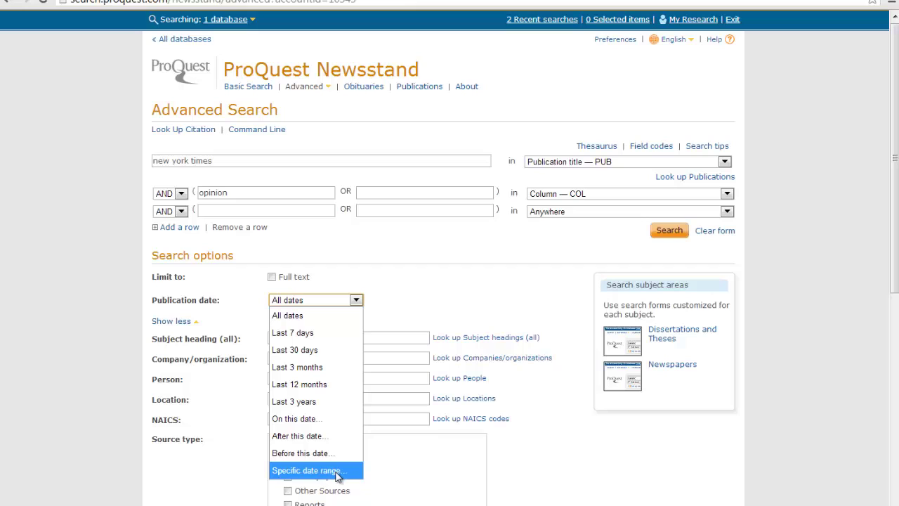
left_click(509, 279)
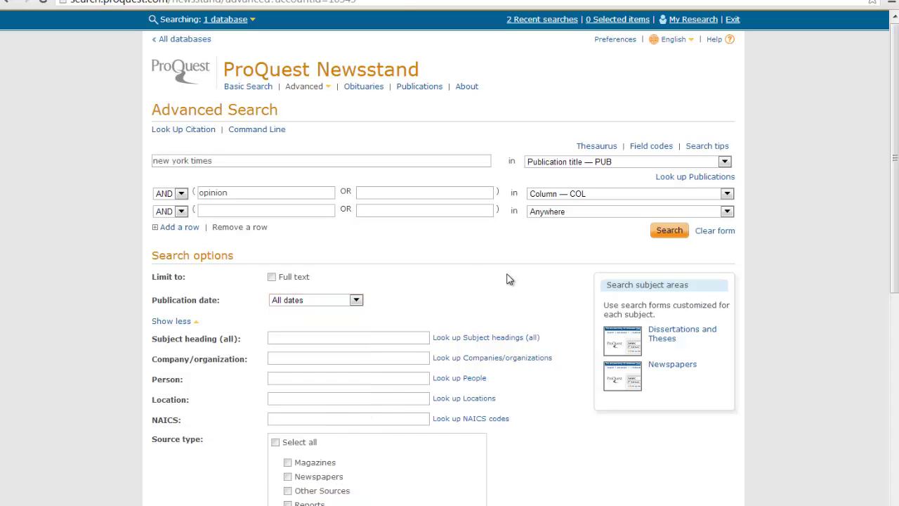
Run the New York Times opinion-column search and browse the results list
left_click(670, 231)
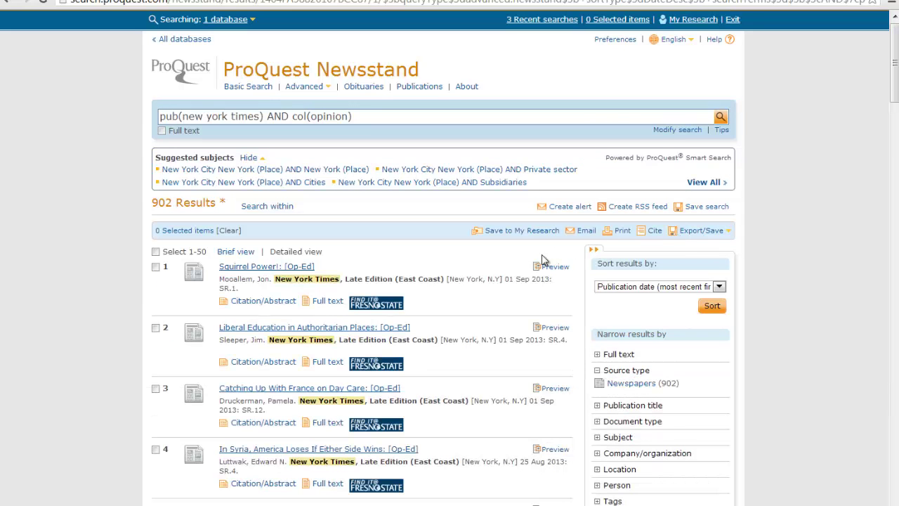
scroll(502, 279, "down", 2)
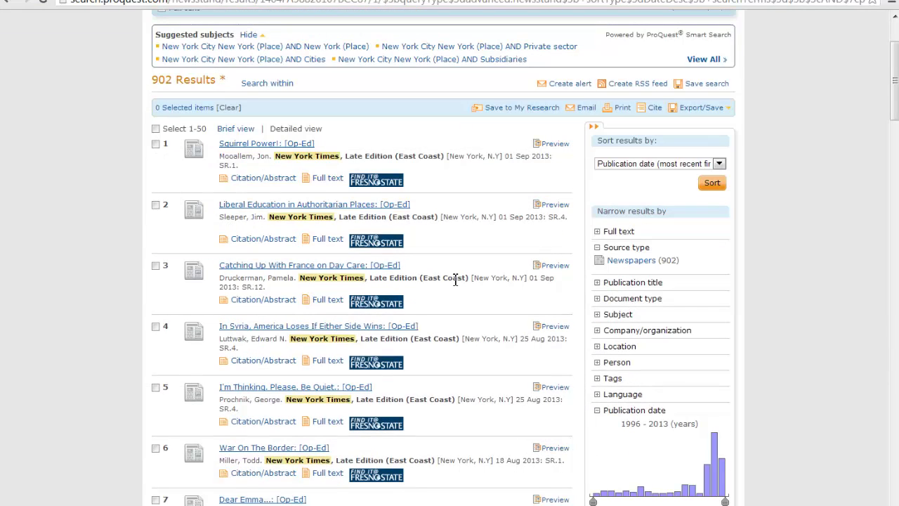
scroll(455, 279, "down", 1)
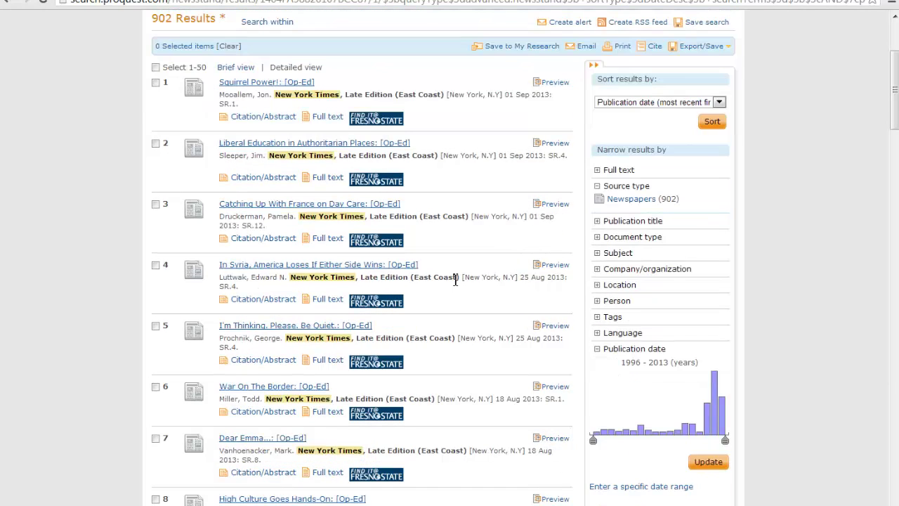
Open the op-ed 'In Syria, America Loses If Either Side Wins' and read its full text
left_click(245, 272)
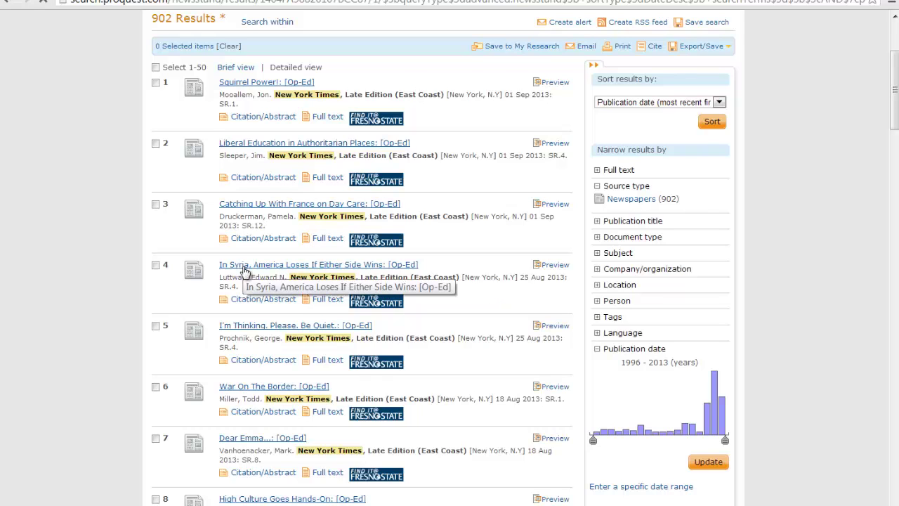
scroll(517, 347, "down", 1)
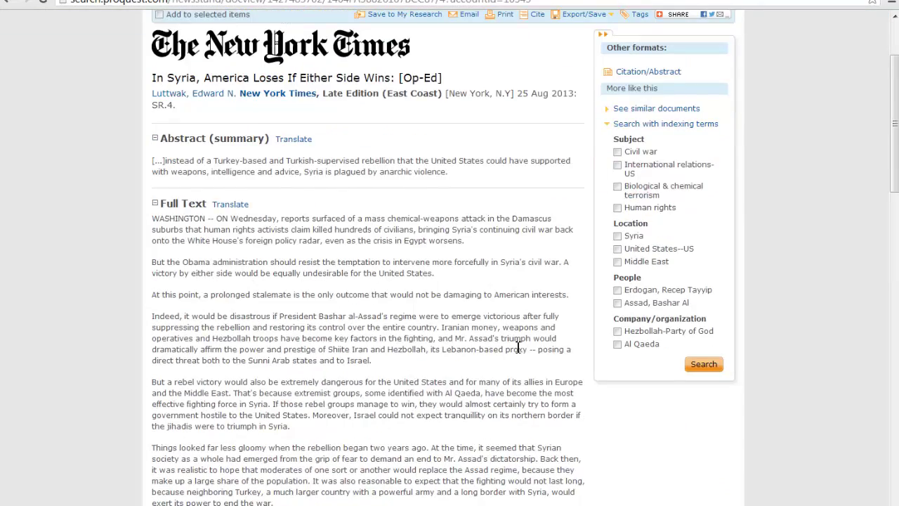
scroll(517, 348, "down", 6)
scroll(516, 350, "up", 5)
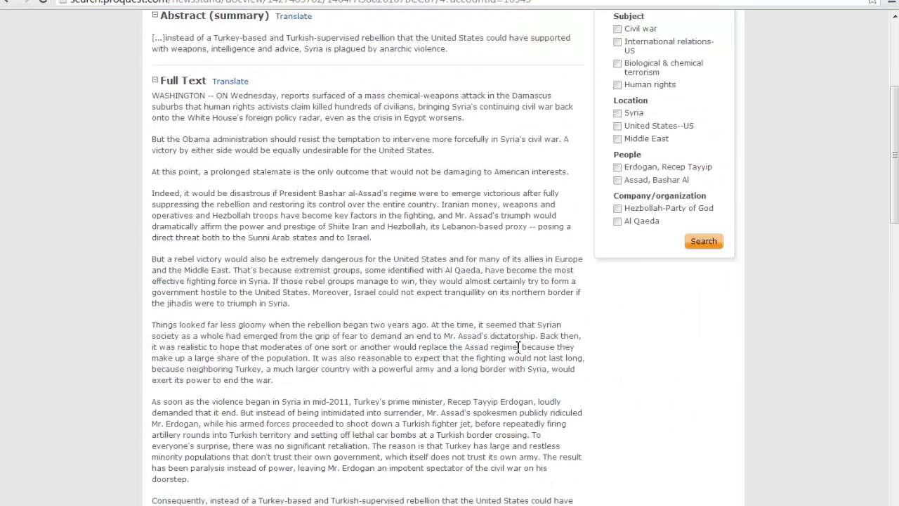
scroll(518, 347, "up", 4)
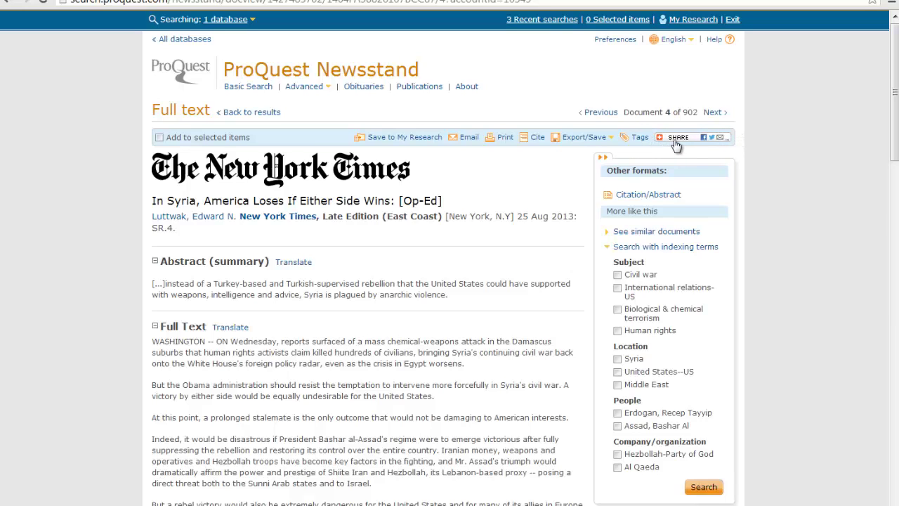
Start a Share email for the article with your university address as recipient and sender
mouse_move(682, 141)
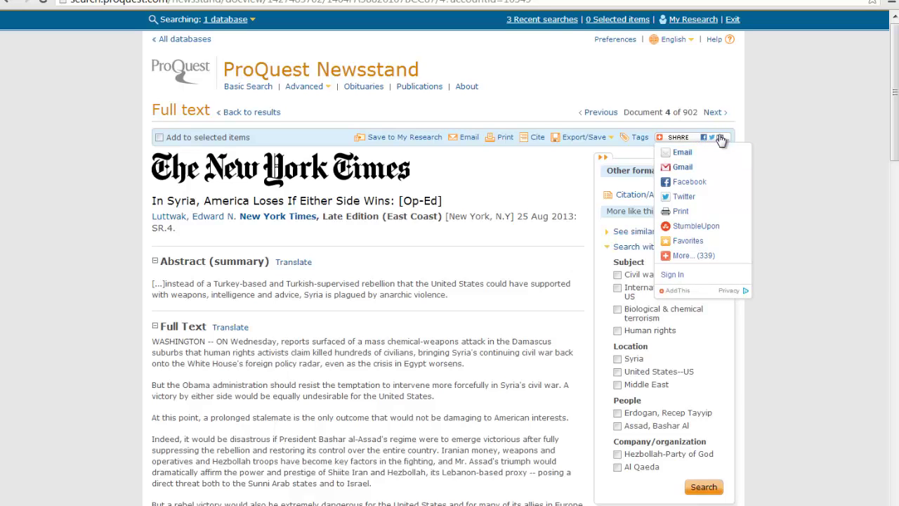
left_click(680, 155)
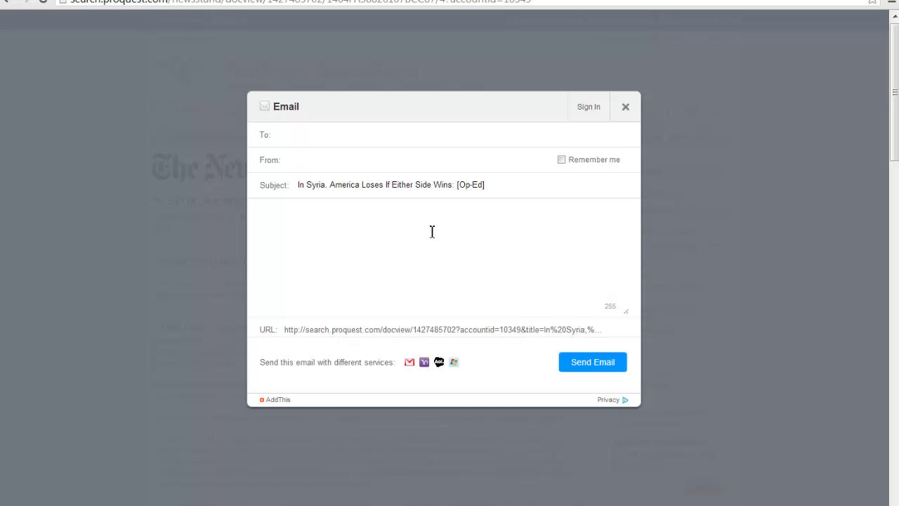
type("adinscore")
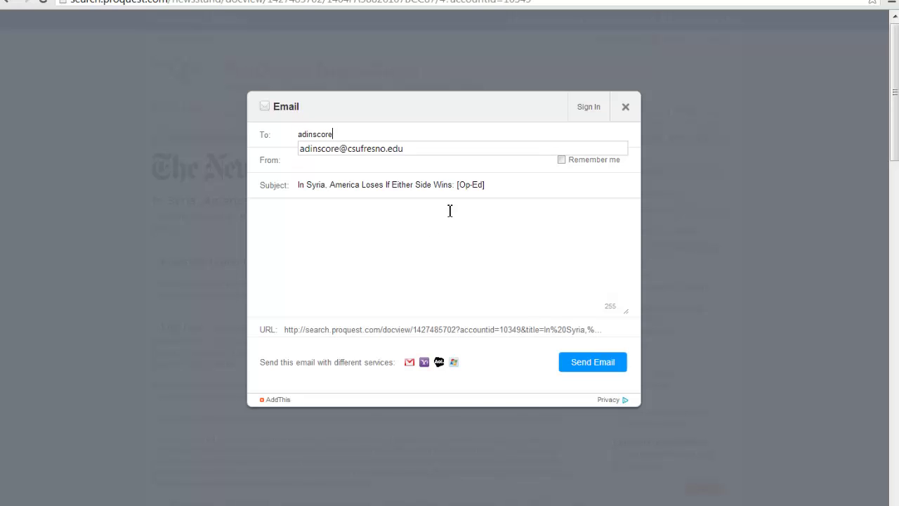
left_click(437, 149)
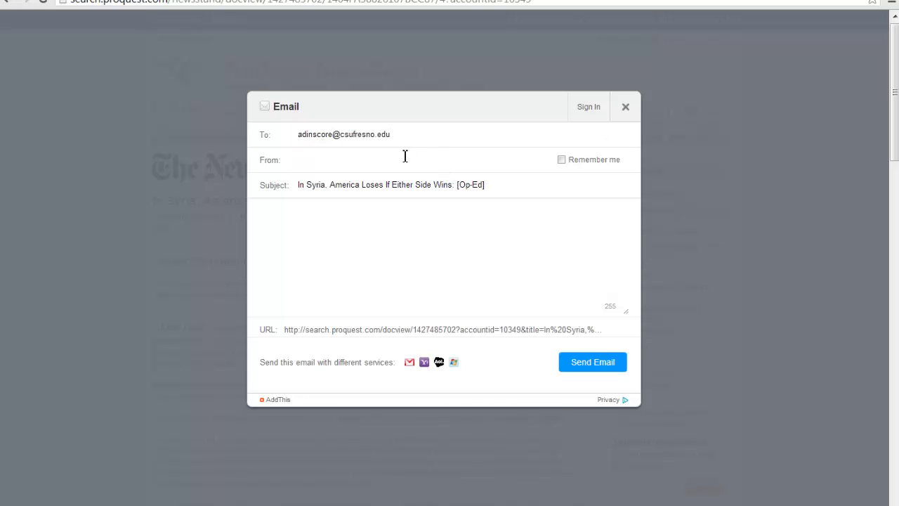
left_click(404, 156)
type("adinsco")
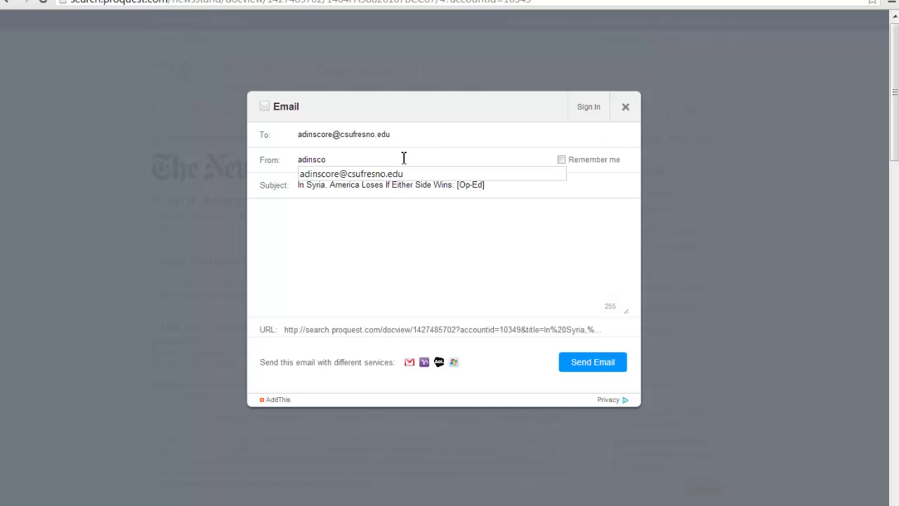
left_click(399, 173)
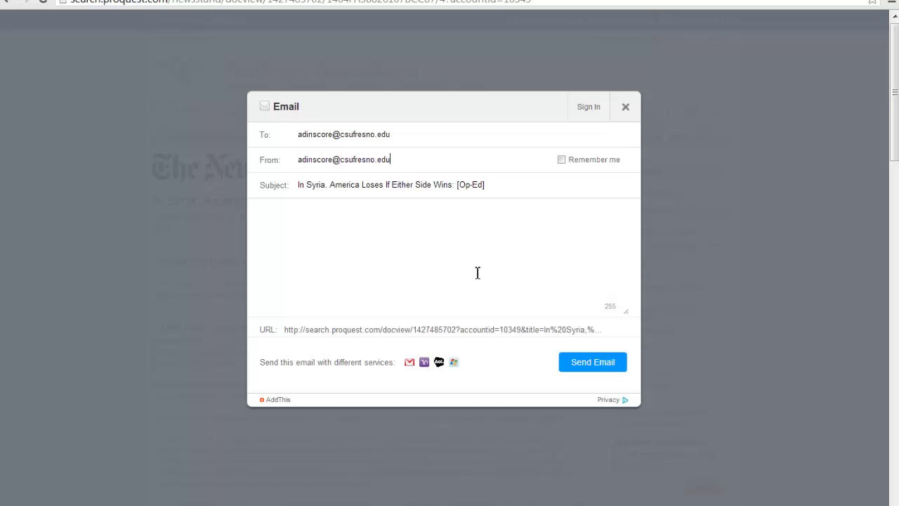
Send the email, entering the captcha verification letters when prompted
left_click(581, 362)
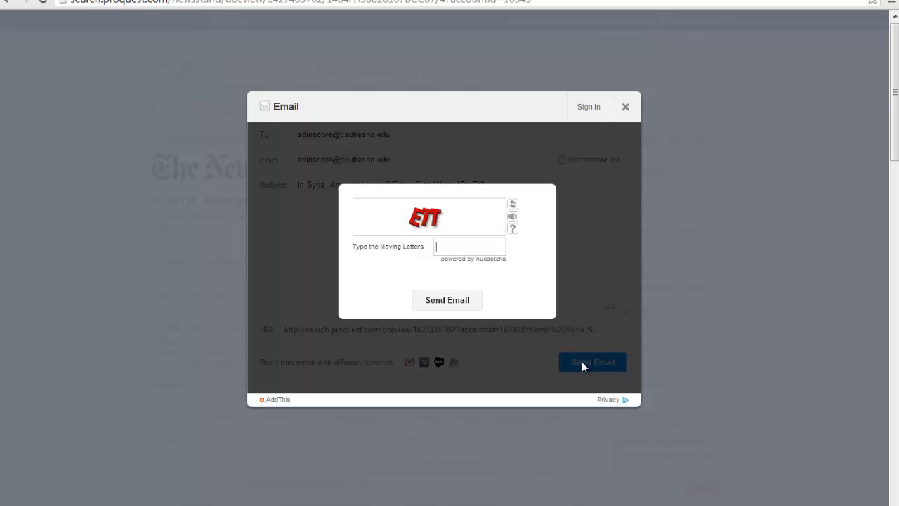
type("ETT")
left_click(469, 301)
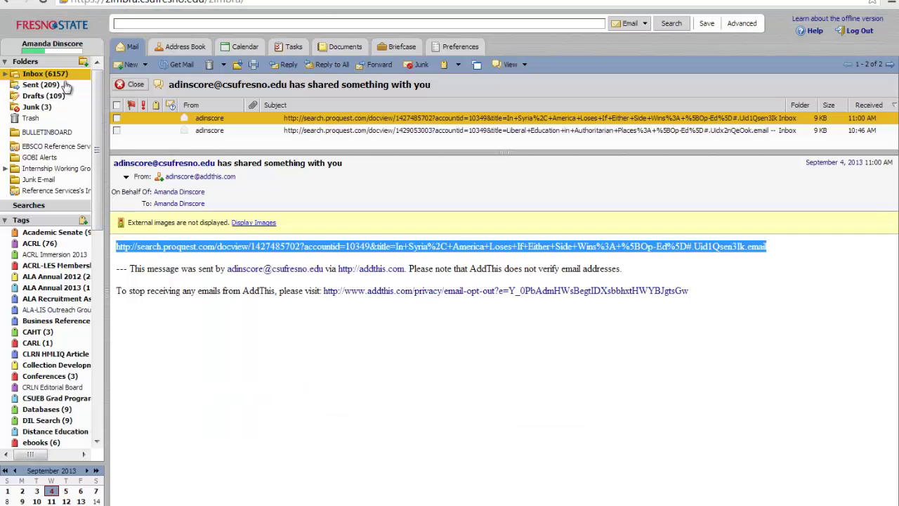
Open the shared-link message in Zimbra's Inbox, select the ProQuest URL, then return to the library homepage
left_click(63, 74)
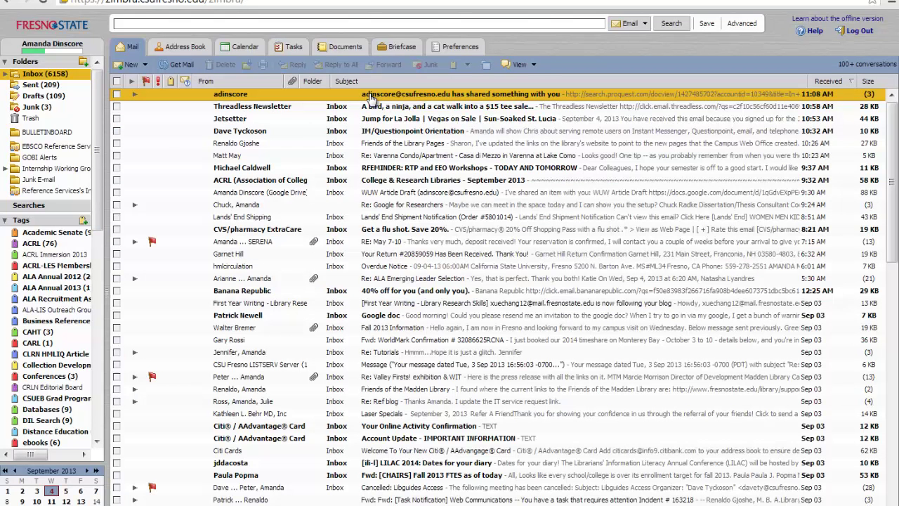
double_click(373, 98)
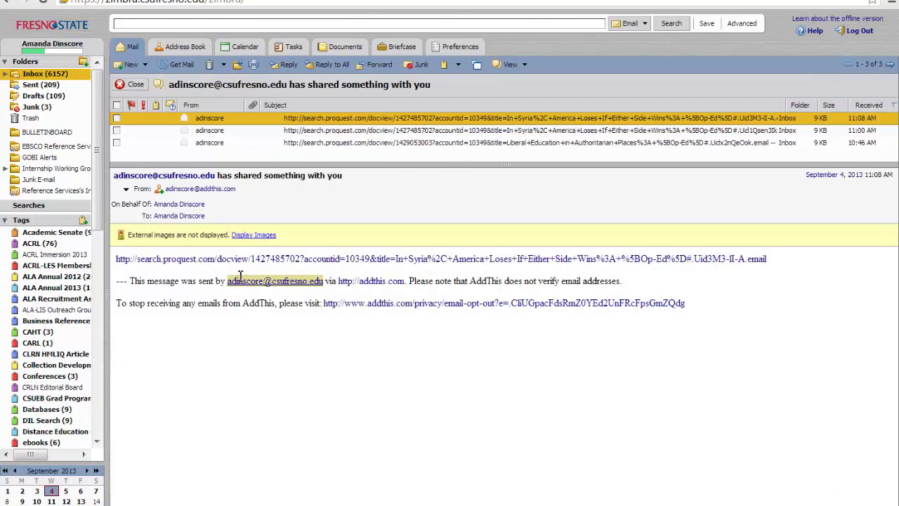
left_click_drag(769, 258, 115, 259)
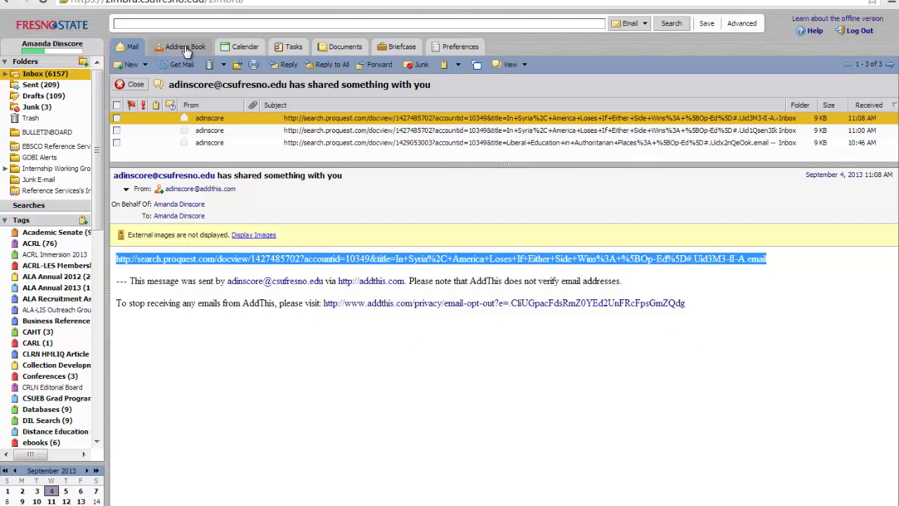
key("ctrl+Tab")
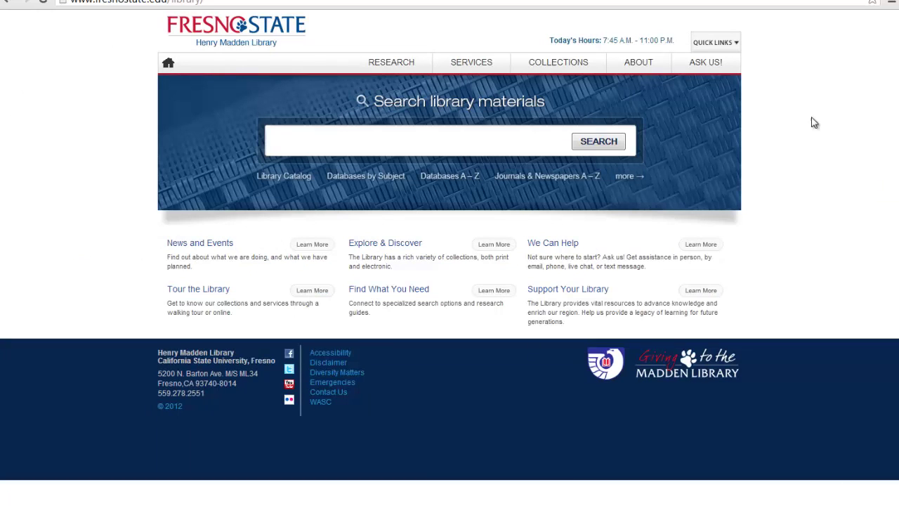
Go to the ASK US! help page from the library's top navigation bar
left_click(705, 65)
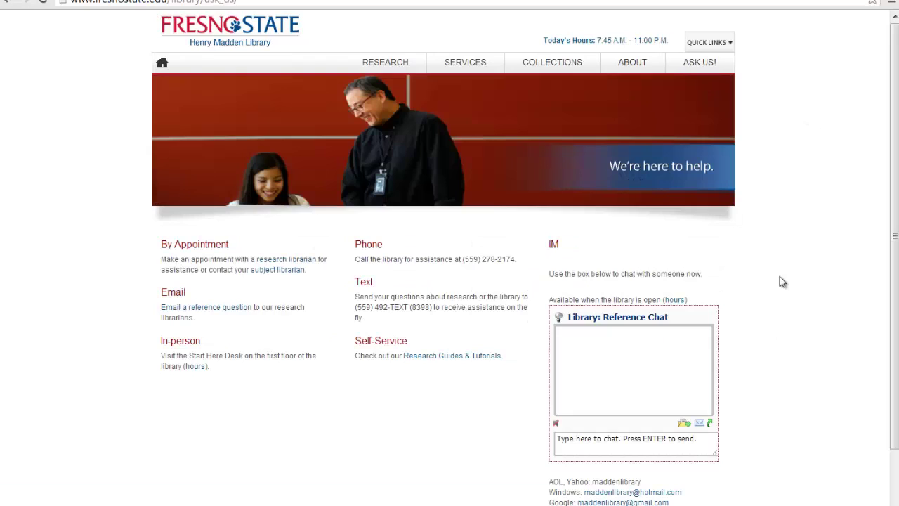